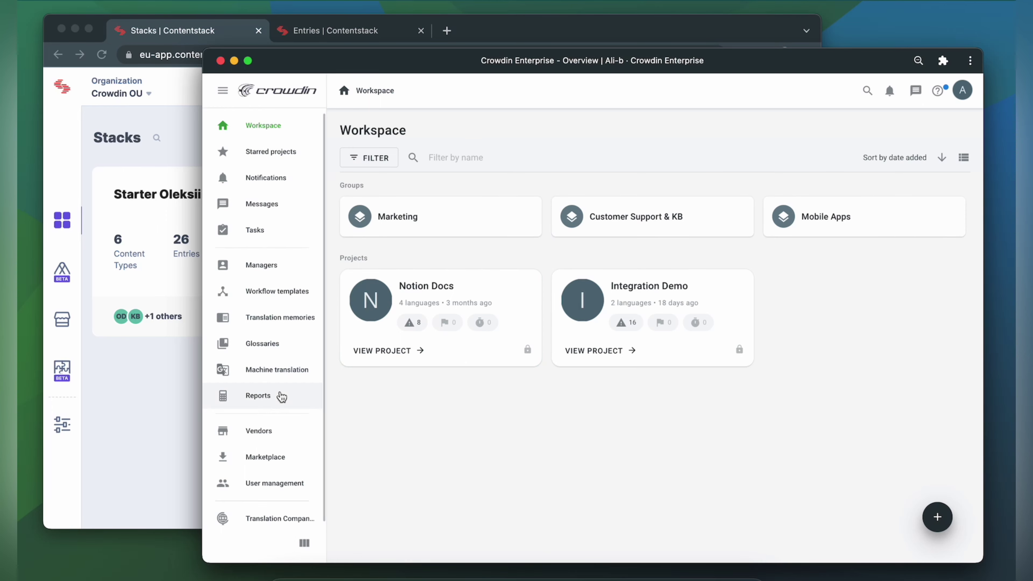
Step: Install the Contentstack app from the Marketplace after searching 'contentst'
{"action": "left_click", "coordinate": [251, 458]}
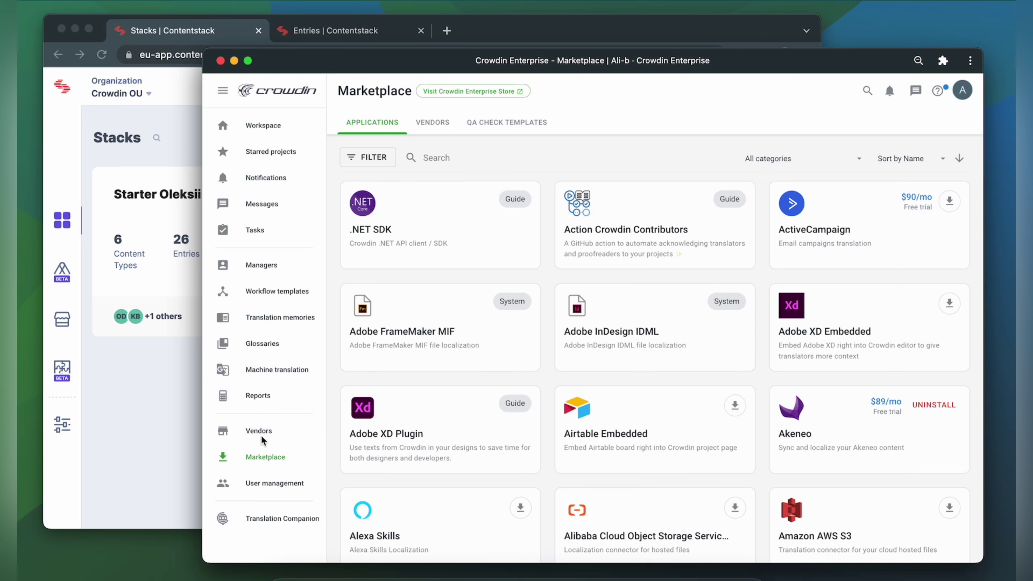
{"action": "left_click", "coordinate": [450, 158]}
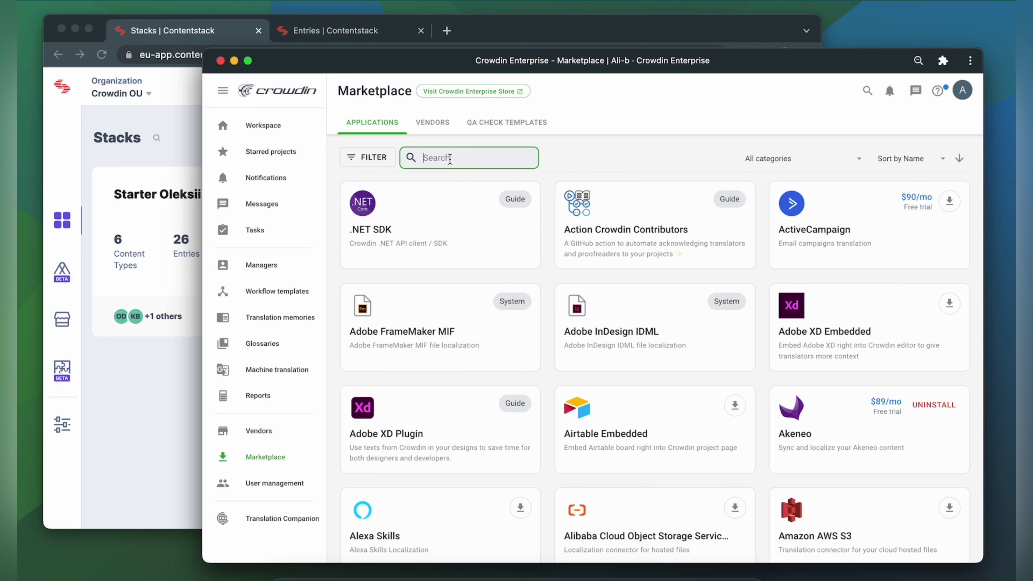
{"action": "type", "text": "contentst"}
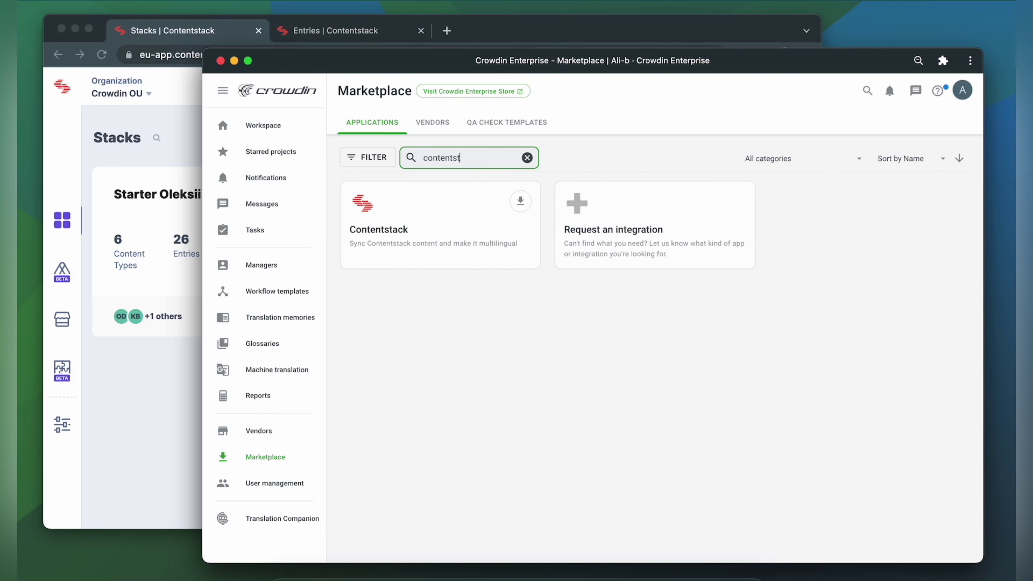
{"action": "left_click", "coordinate": [520, 201]}
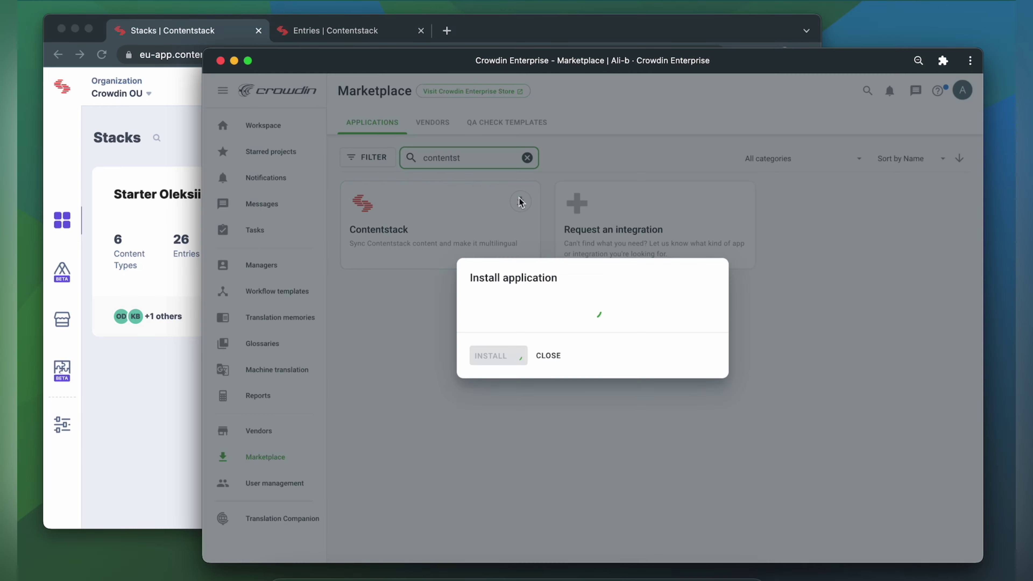
{"action": "left_click", "coordinate": [493, 526]}
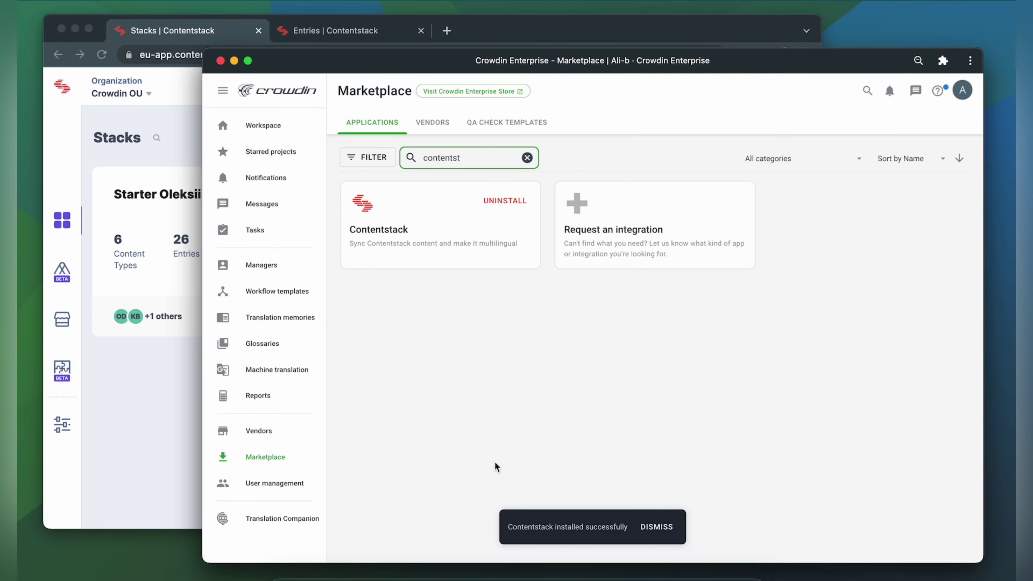
Step: Open the Integration Demo project's Contentstack integration, filtering its integrations by 'conte'
{"action": "left_click", "coordinate": [272, 130]}
{"action": "left_click", "coordinate": [656, 287]}
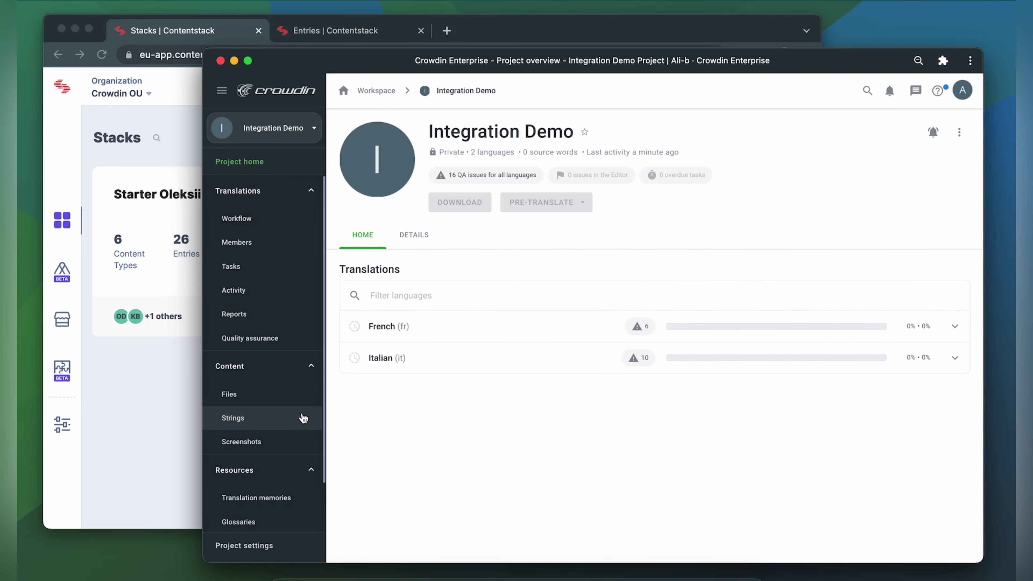
{"action": "scroll", "coordinate": [309, 417], "scroll_direction": "down", "scroll_amount": 3}
{"action": "left_click", "coordinate": [240, 519]}
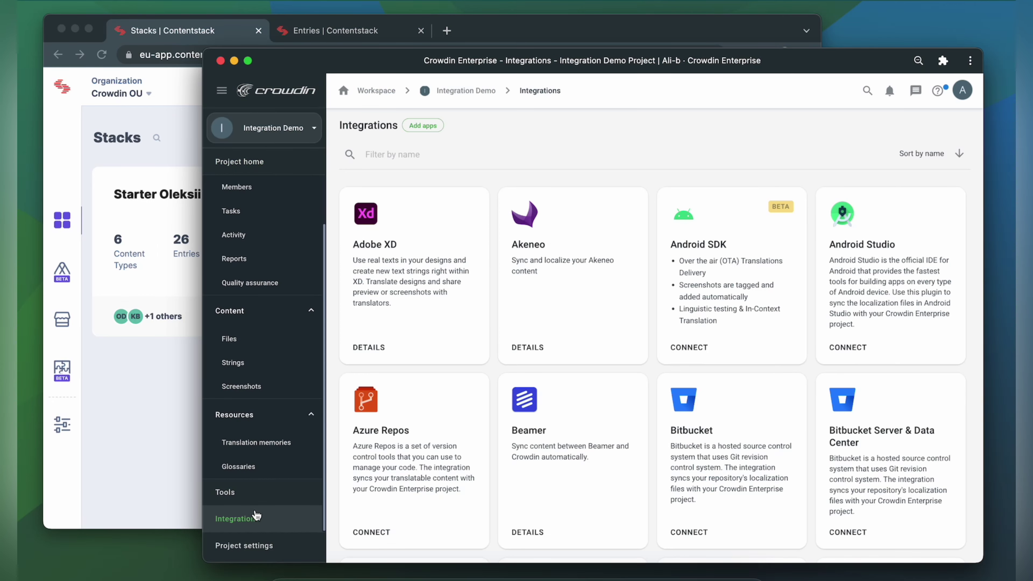
{"action": "left_click", "coordinate": [401, 153]}
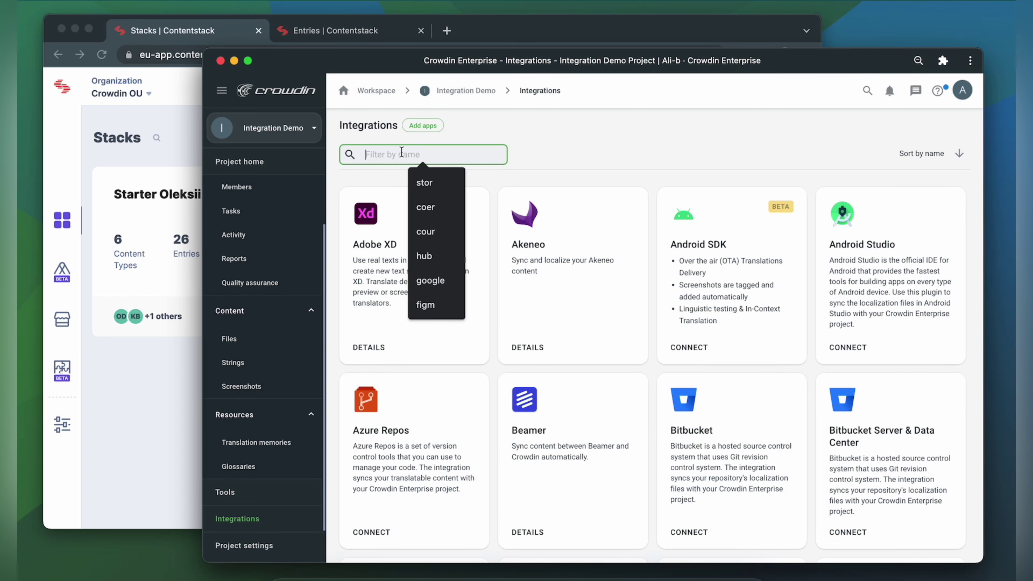
{"action": "type", "text": "conte"}
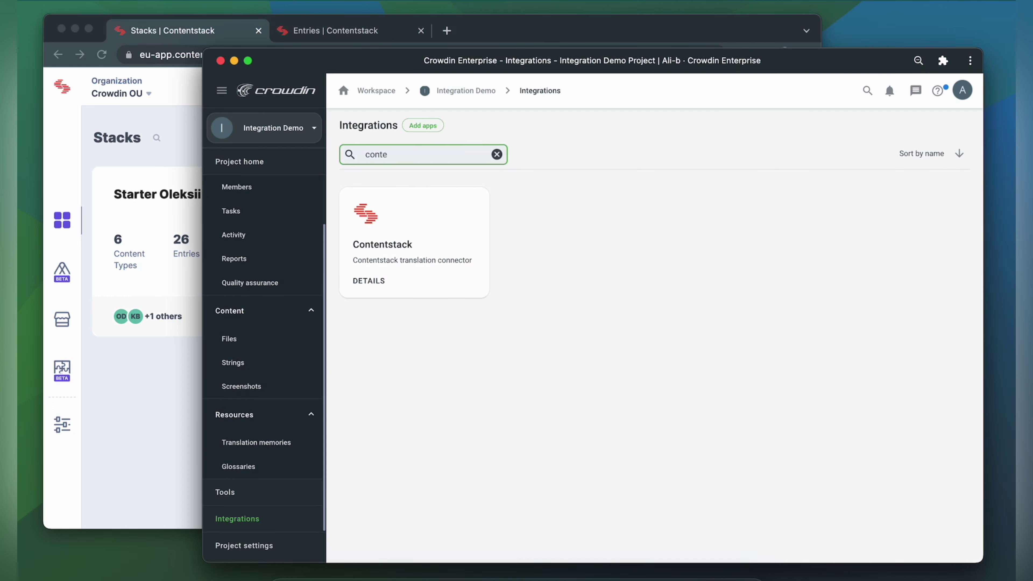
{"action": "left_click", "coordinate": [418, 223]}
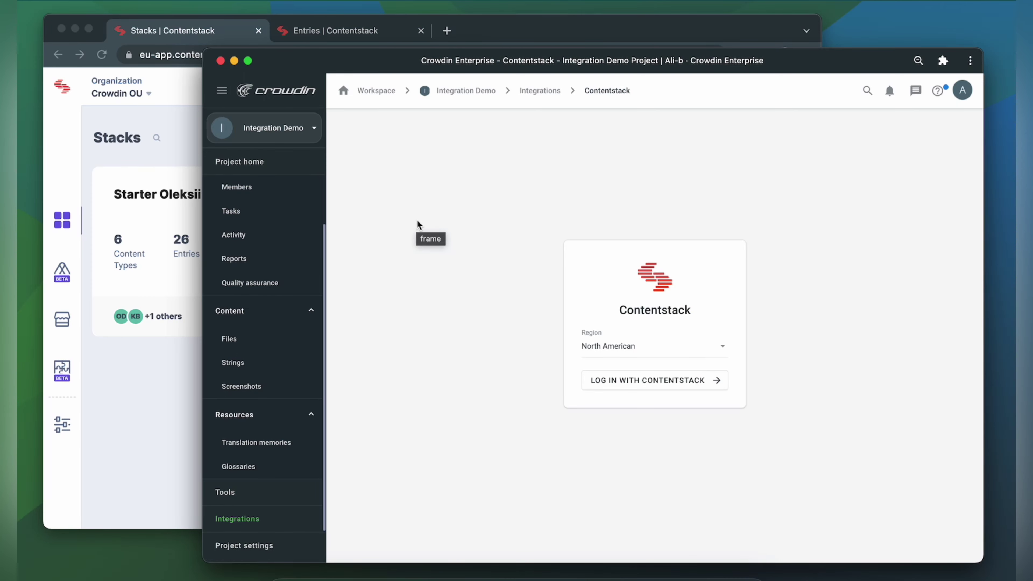
Step: Log in to Contentstack in the Europe region and authorize the Crowdin OU organization
{"action": "left_click", "coordinate": [627, 346]}
{"action": "left_click", "coordinate": [621, 390]}
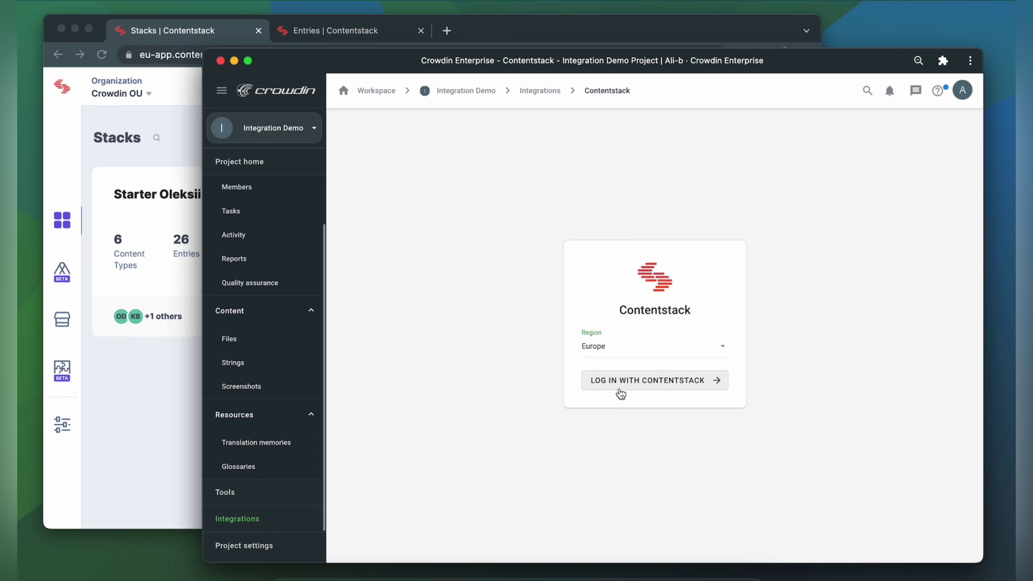
{"action": "left_click", "coordinate": [640, 384]}
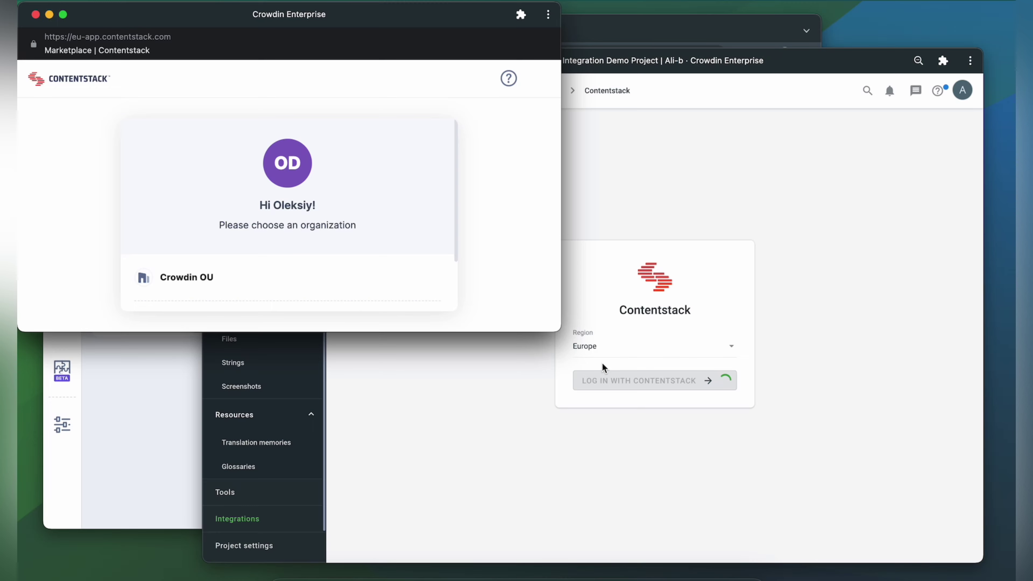
{"action": "left_click", "coordinate": [188, 278]}
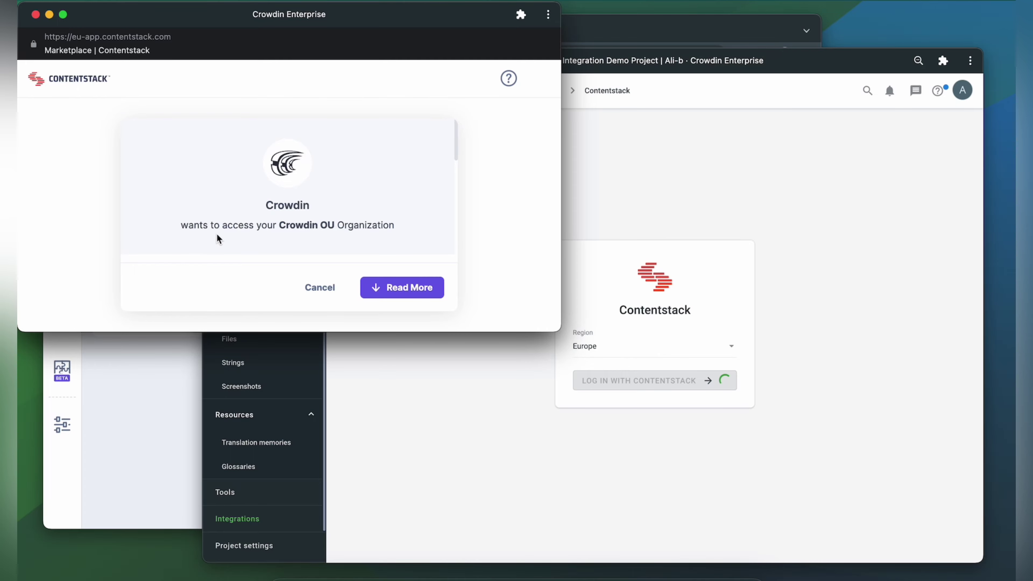
{"action": "scroll", "coordinate": [217, 235], "scroll_direction": "down", "scroll_amount": 5}
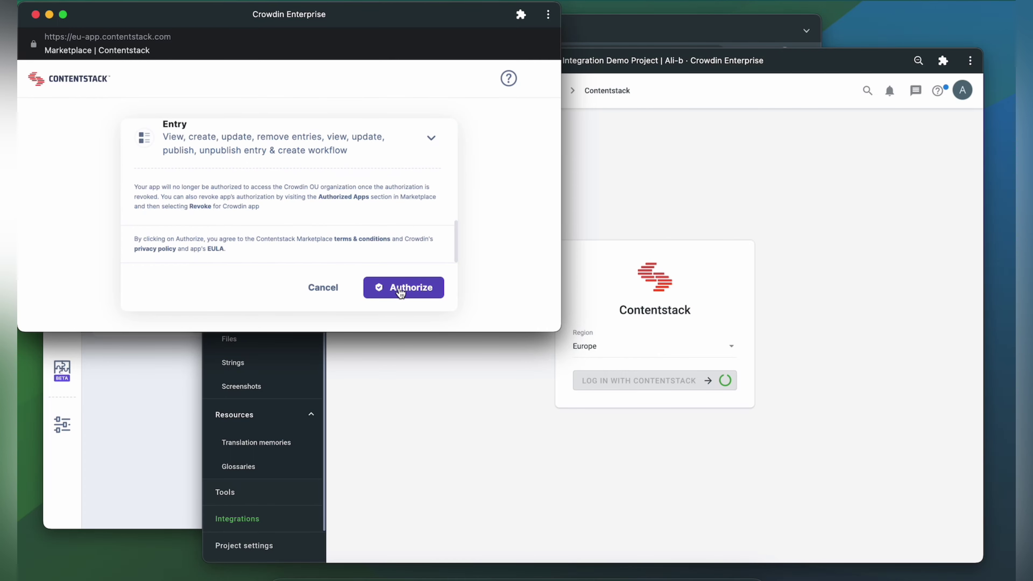
{"action": "left_click", "coordinate": [401, 290]}
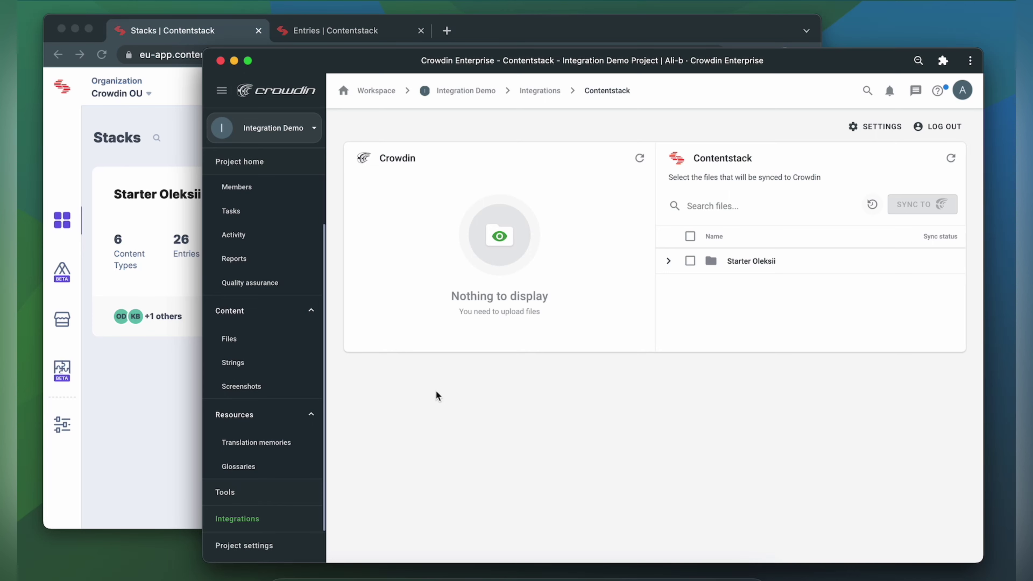
Step: Open the language settings of the Contentstack starter stack
{"action": "left_click", "coordinate": [128, 390]}
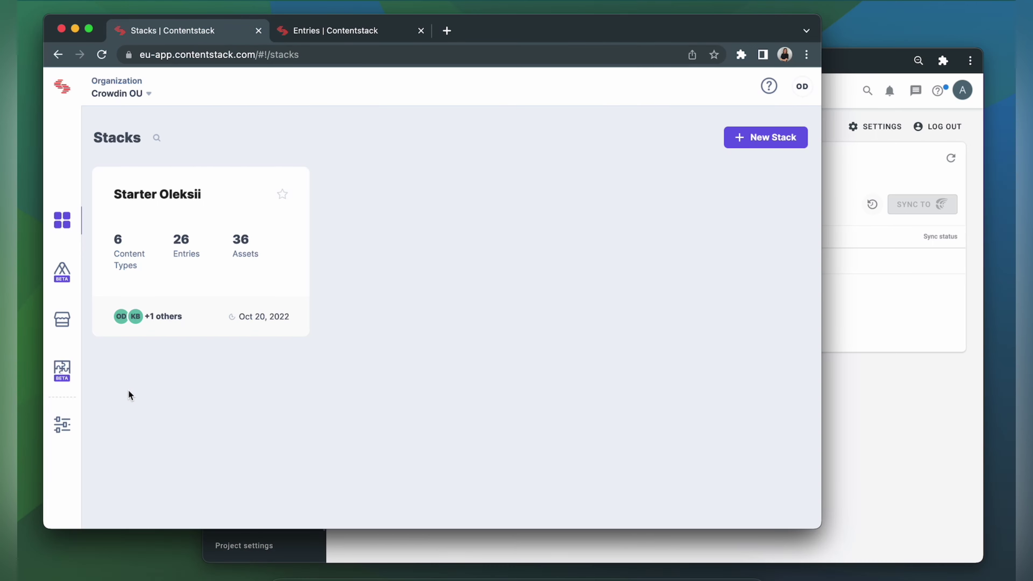
{"action": "left_click", "coordinate": [191, 230]}
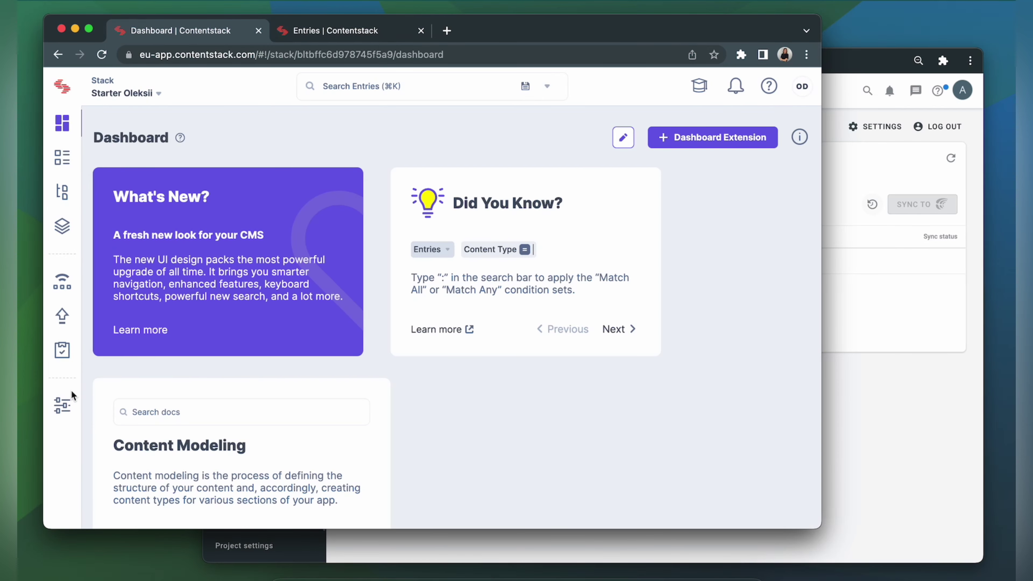
{"action": "left_click", "coordinate": [62, 406]}
{"action": "left_click", "coordinate": [129, 241]}
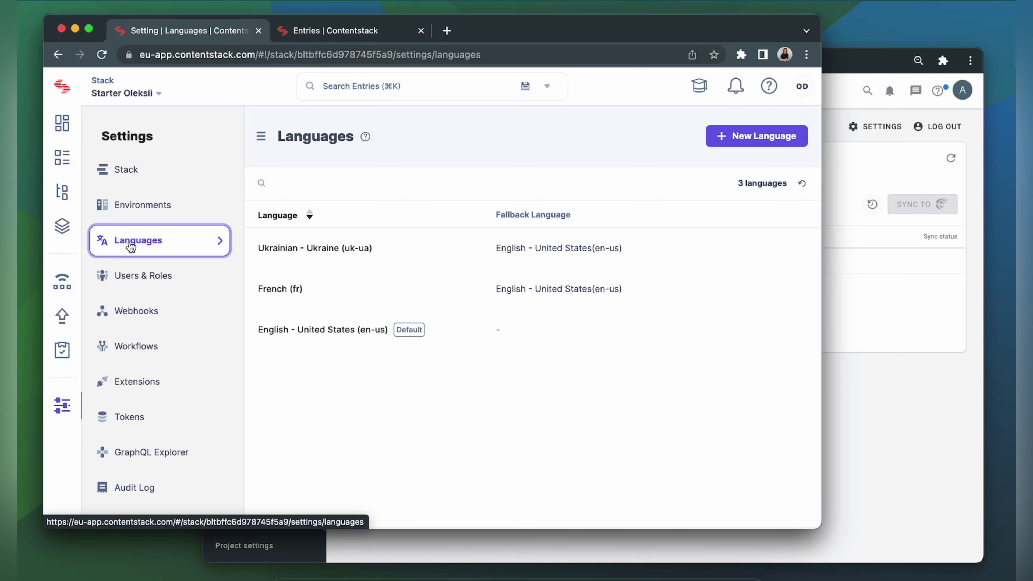
Step: Add Italian - Italy as a new stack language, then return to Crowdin Enterprise
{"action": "left_click", "coordinate": [722, 137]}
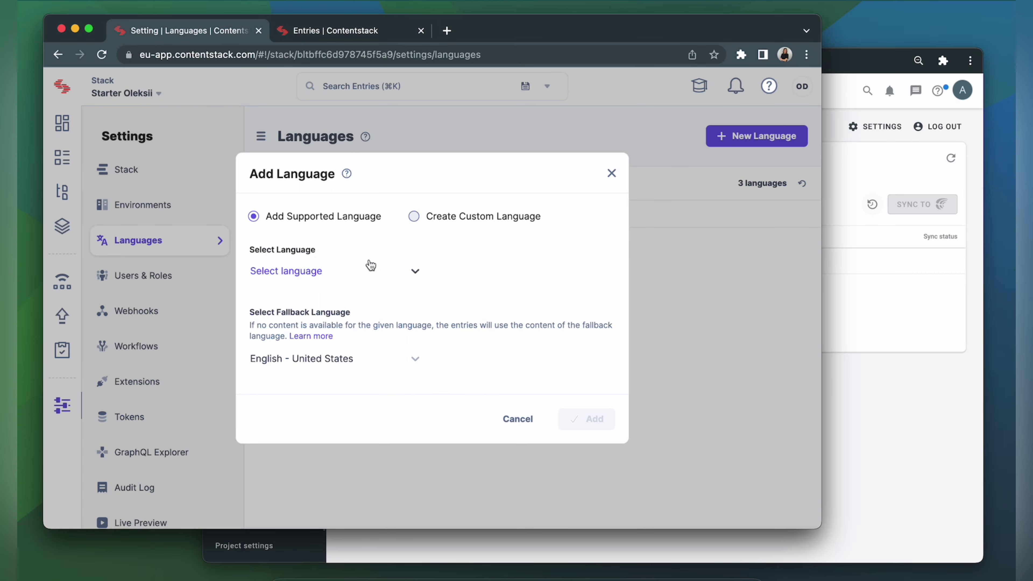
{"action": "left_click", "coordinate": [357, 273]}
{"action": "type", "text": "ital"}
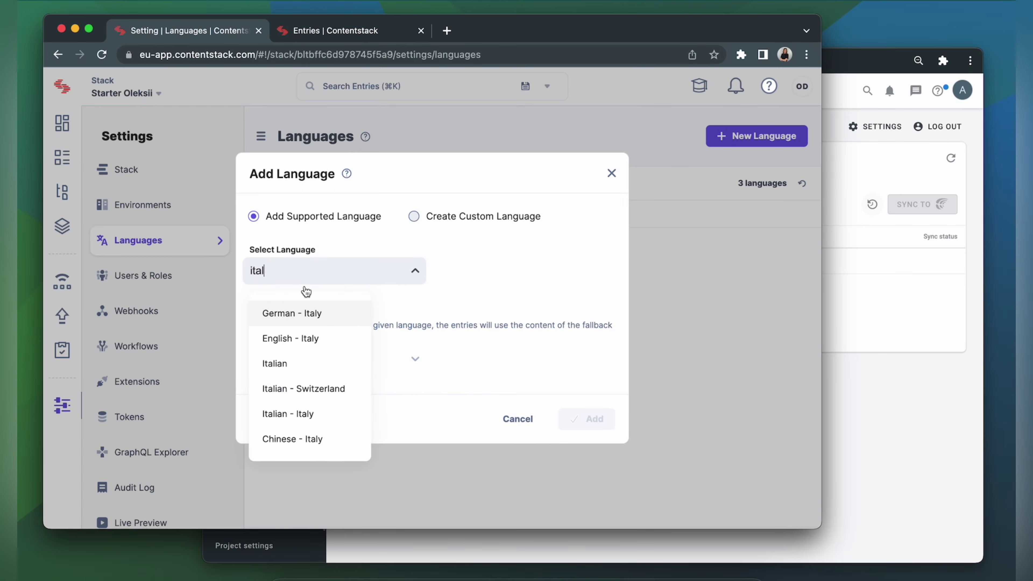
{"action": "left_click", "coordinate": [297, 416]}
{"action": "left_click", "coordinate": [586, 442]}
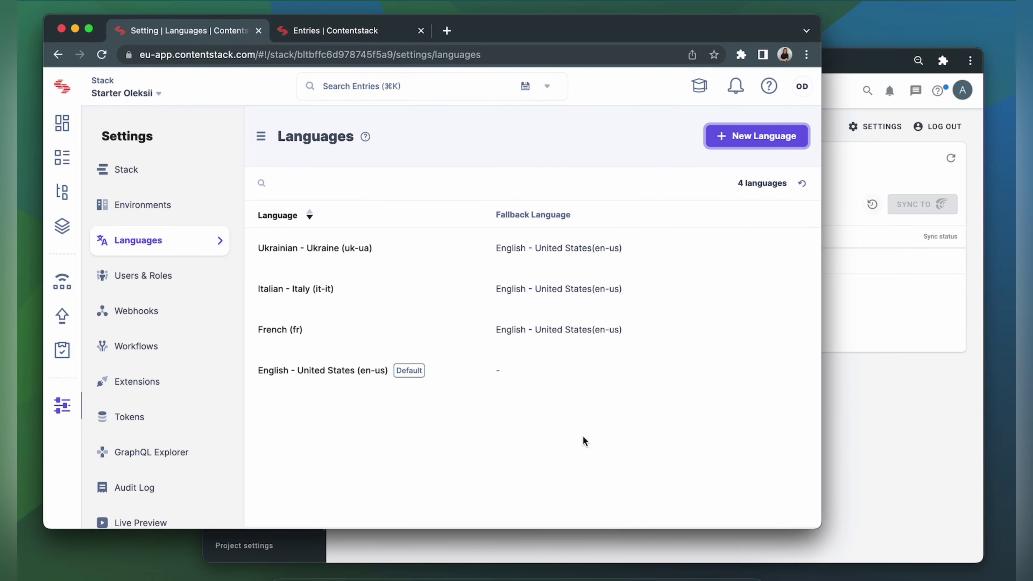
{"action": "left_click", "coordinate": [891, 398]}
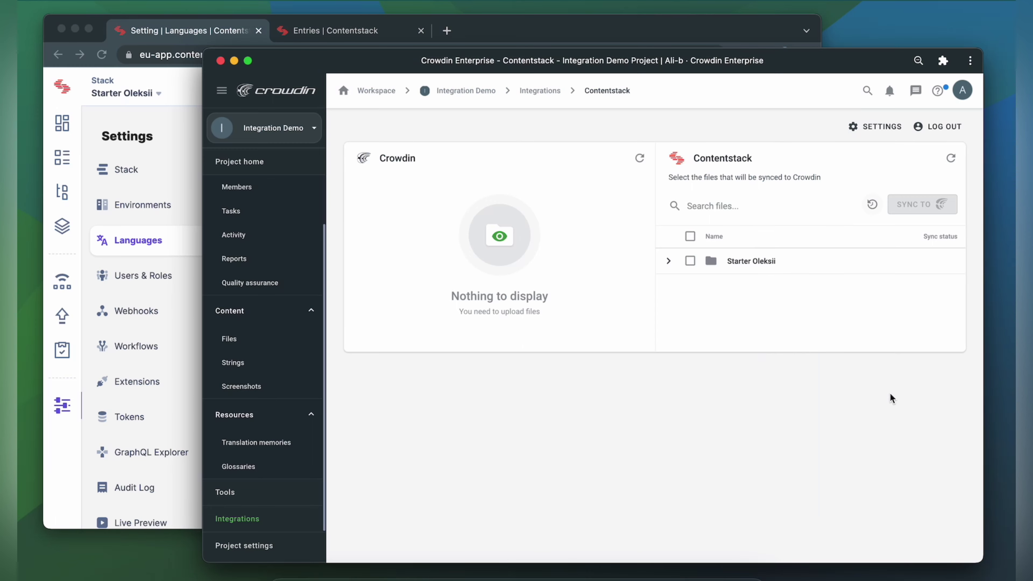
Step: Reload the integration and save it-IT as the Contentstack language code for Italian
{"action": "key", "text": "super+r"}
{"action": "left_click", "coordinate": [874, 126]}
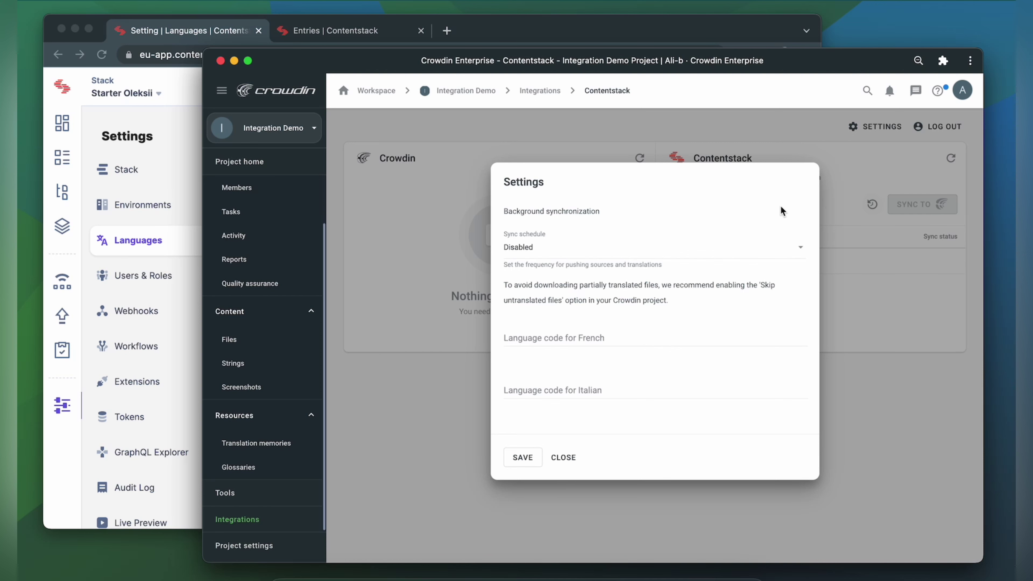
{"action": "left_click", "coordinate": [526, 383]}
{"action": "type", "text": "it-IT"}
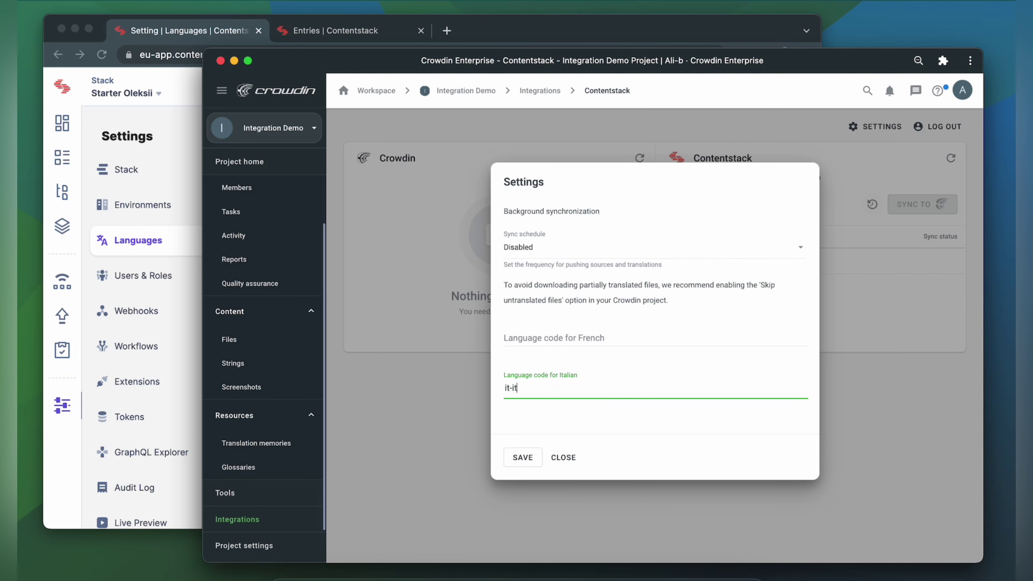
{"action": "left_click", "coordinate": [516, 457]}
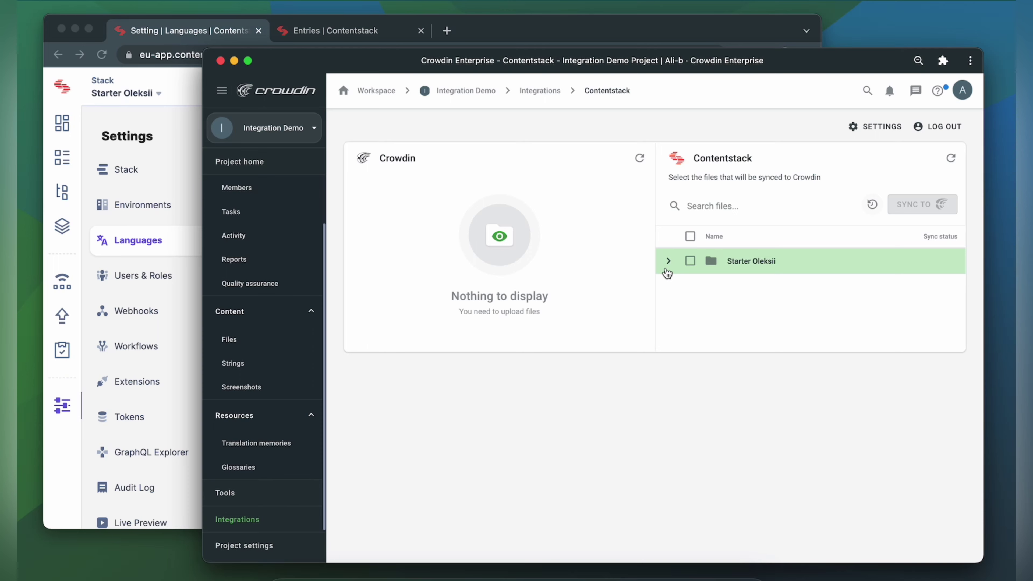
Step: Sync the Charlotte Bronte entry from Starter Oleksii > Author into Crowdin
{"action": "left_click", "coordinate": [669, 261]}
{"action": "left_click", "coordinate": [677, 287]}
{"action": "left_click", "coordinate": [708, 389]}
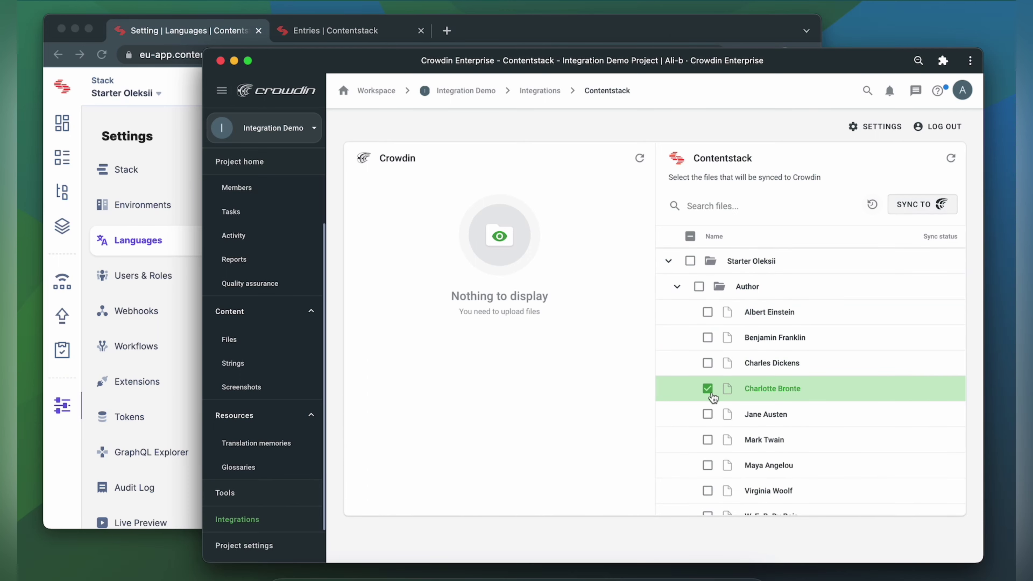
{"action": "left_click", "coordinate": [920, 203]}
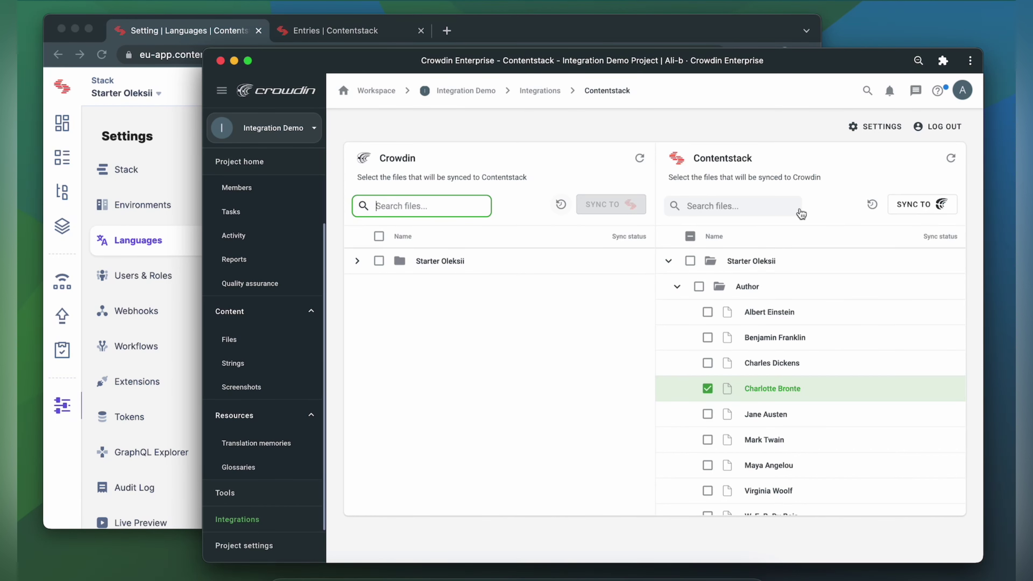
Step: Expand Starter Oleksii > Author on the Crowdin side to show Charlotte Bronte's languages
{"action": "left_click", "coordinate": [357, 261]}
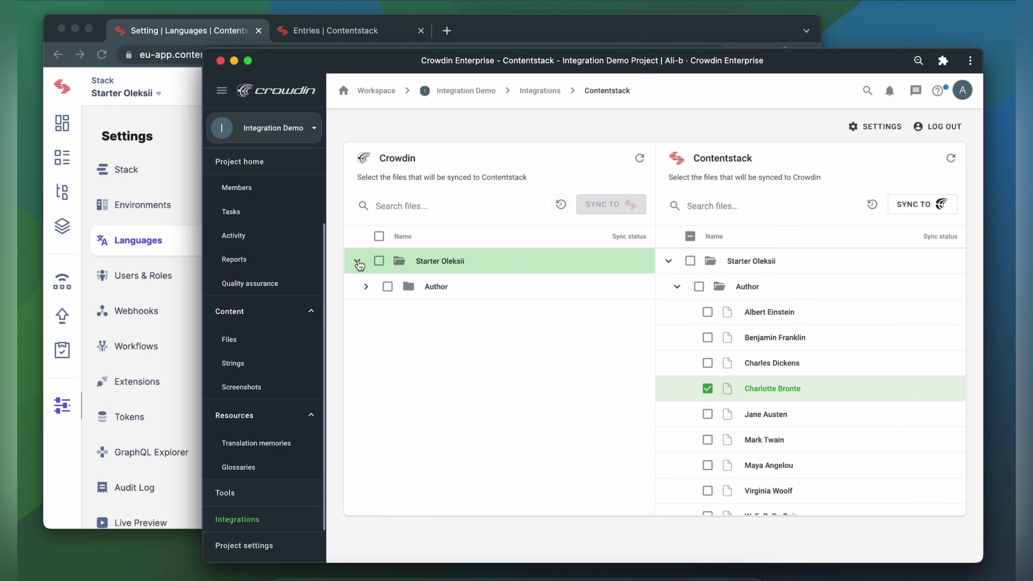
{"action": "left_click", "coordinate": [364, 288]}
{"action": "left_click", "coordinate": [372, 313]}
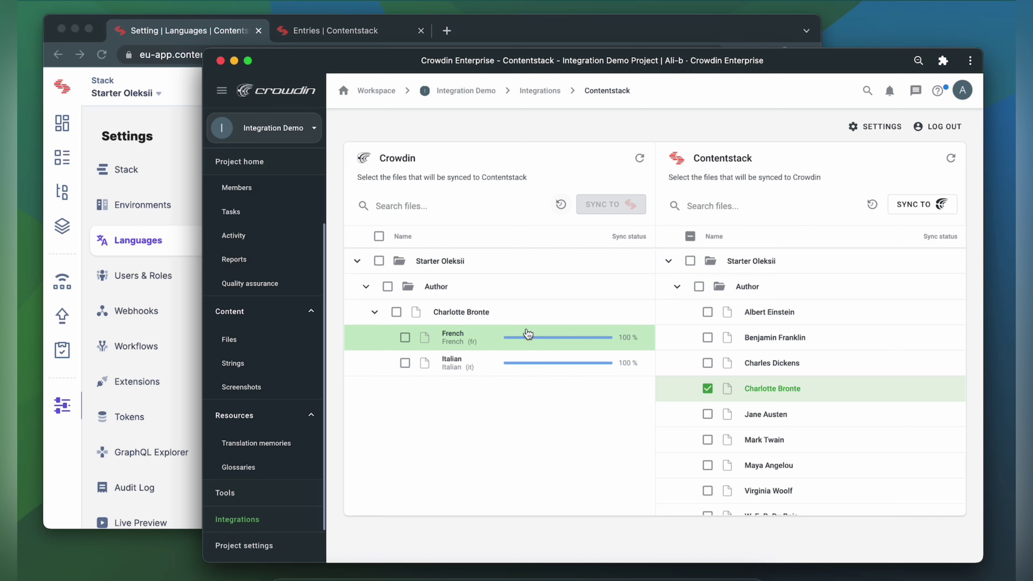
{"action": "left_click", "coordinate": [281, 164]}
{"action": "left_click", "coordinate": [435, 357]}
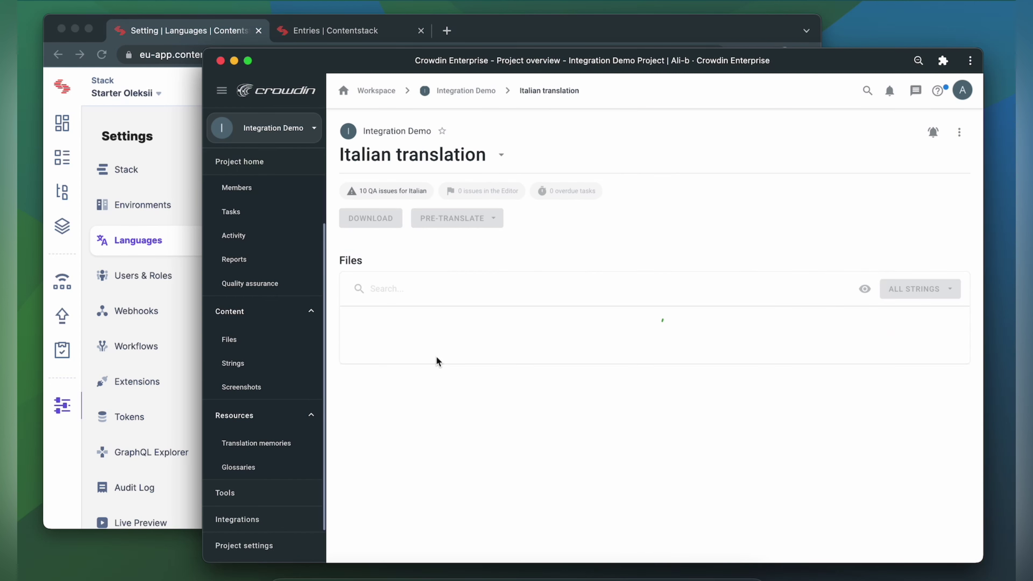
{"action": "left_click", "coordinate": [353, 318]}
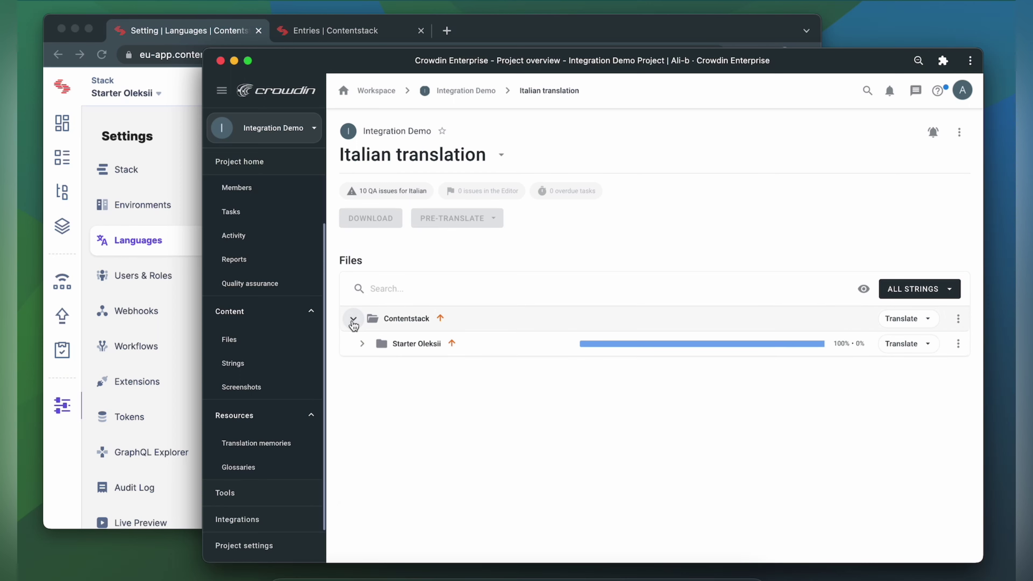
{"action": "left_click", "coordinate": [360, 345]}
{"action": "left_click", "coordinate": [370, 368]}
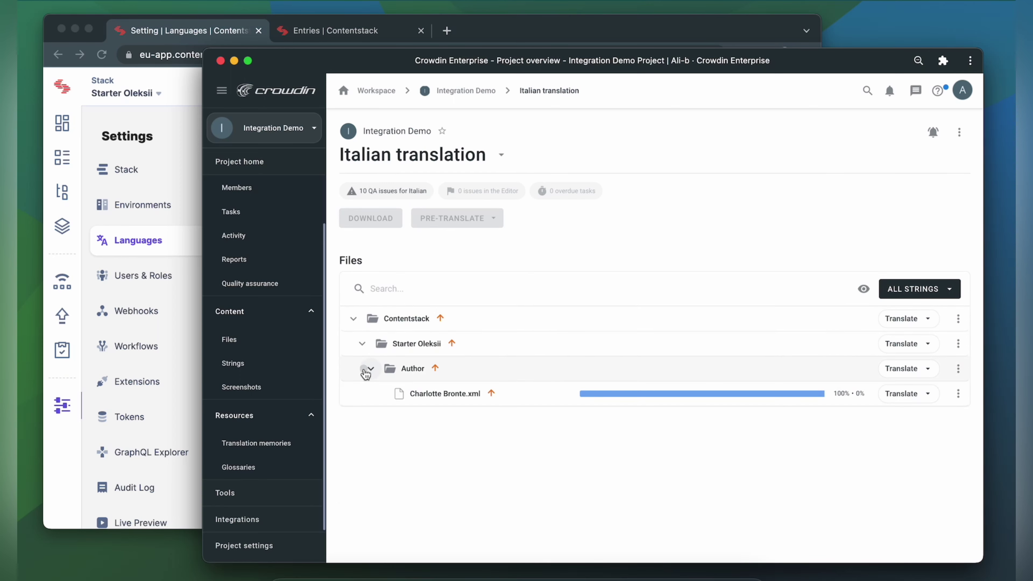
{"action": "left_click", "coordinate": [409, 394]}
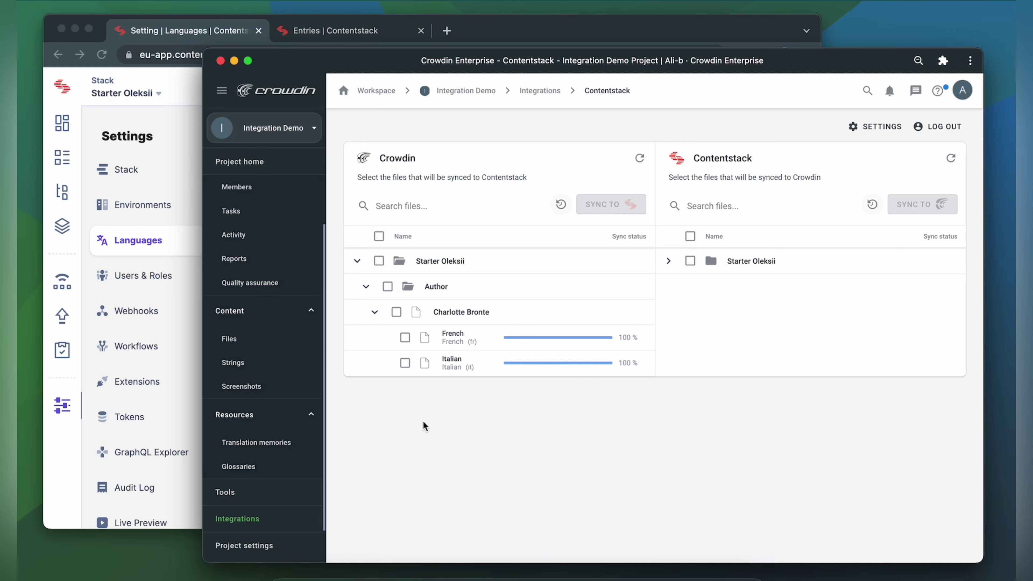
Step: Sync Charlotte Bronte's Italian translation to Contentstack and switch to its Entries tab
{"action": "left_click", "coordinate": [405, 362]}
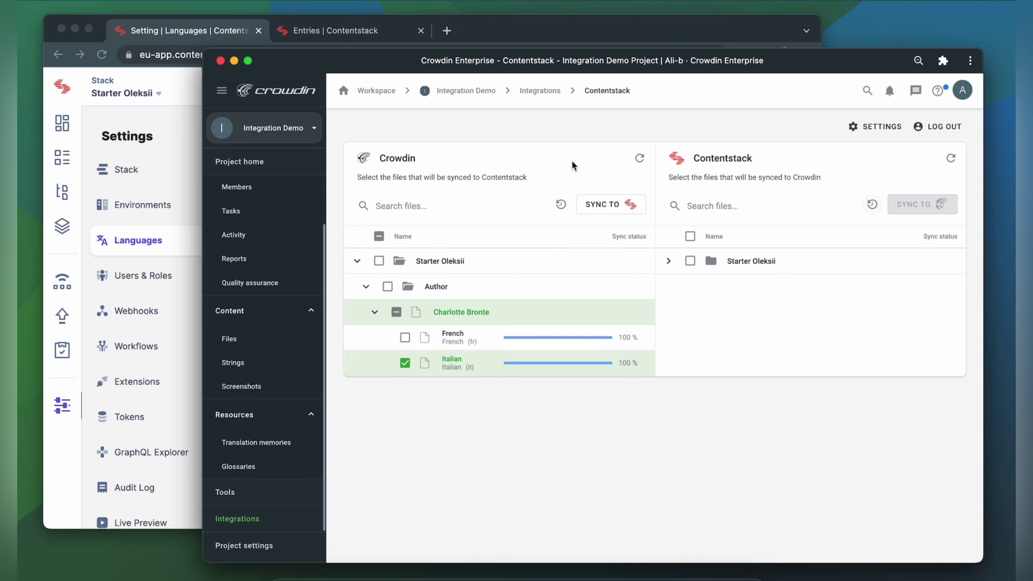
{"action": "left_click", "coordinate": [608, 202]}
{"action": "left_click", "coordinate": [367, 33]}
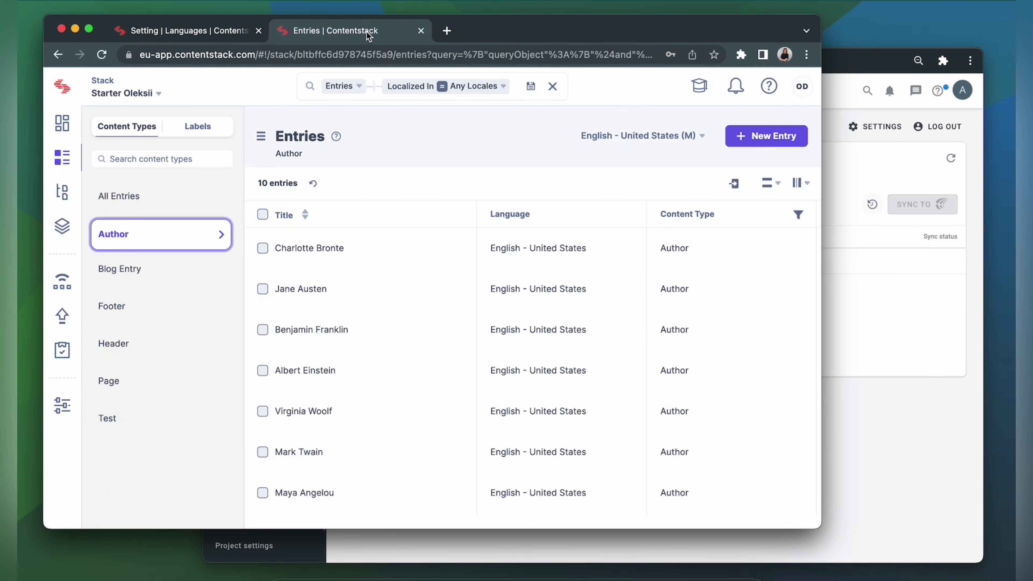
Step: View the Charlotte Bronte entry in Italian - Italy and scroll through its translated bio
{"action": "left_click", "coordinate": [321, 253]}
{"action": "left_click", "coordinate": [589, 125]}
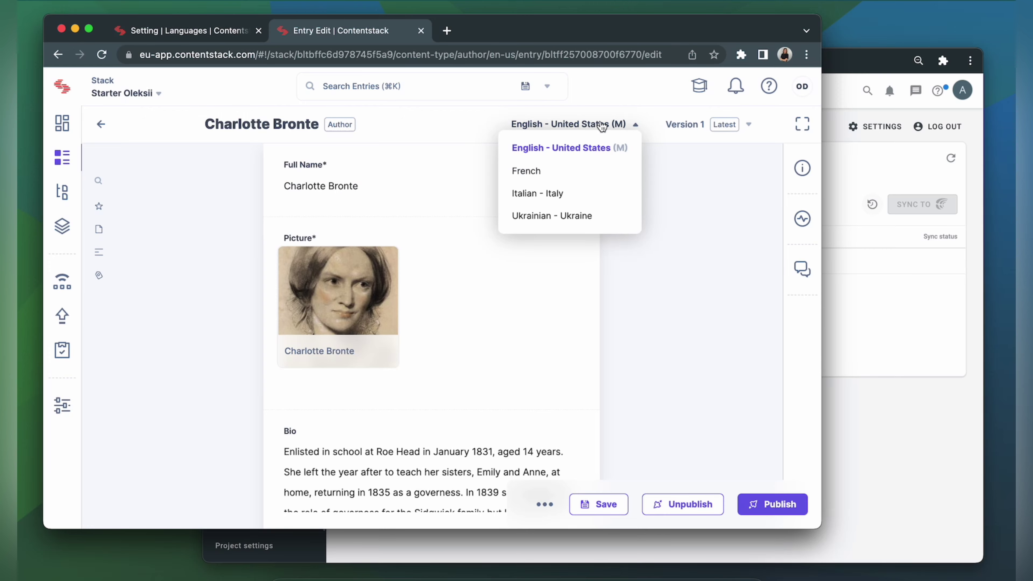
{"action": "left_click", "coordinate": [550, 194]}
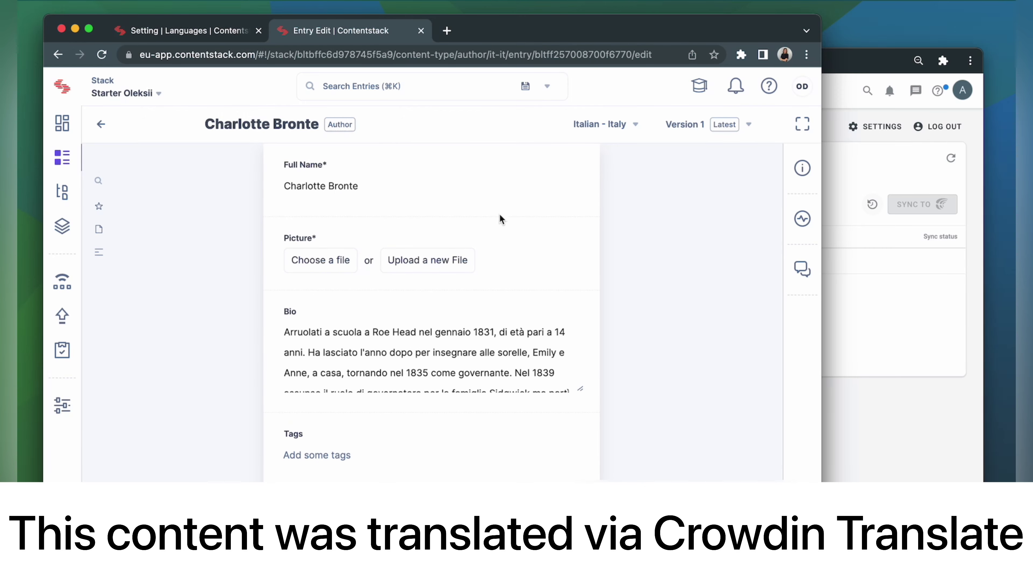
{"action": "scroll", "coordinate": [476, 354], "scroll_direction": "down", "scroll_amount": 1}
{"action": "scroll", "coordinate": [477, 354], "scroll_direction": "down", "scroll_amount": 10}
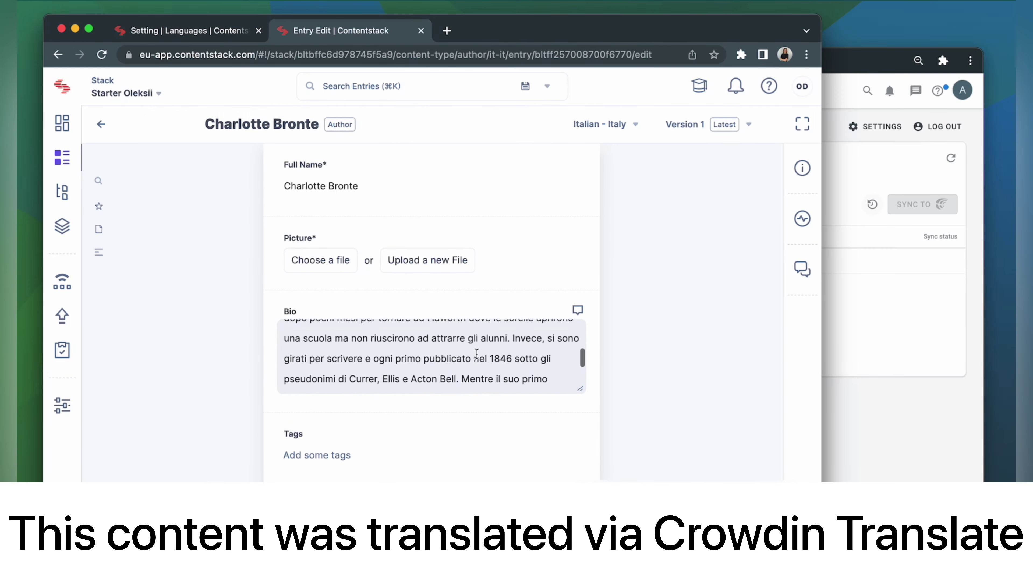